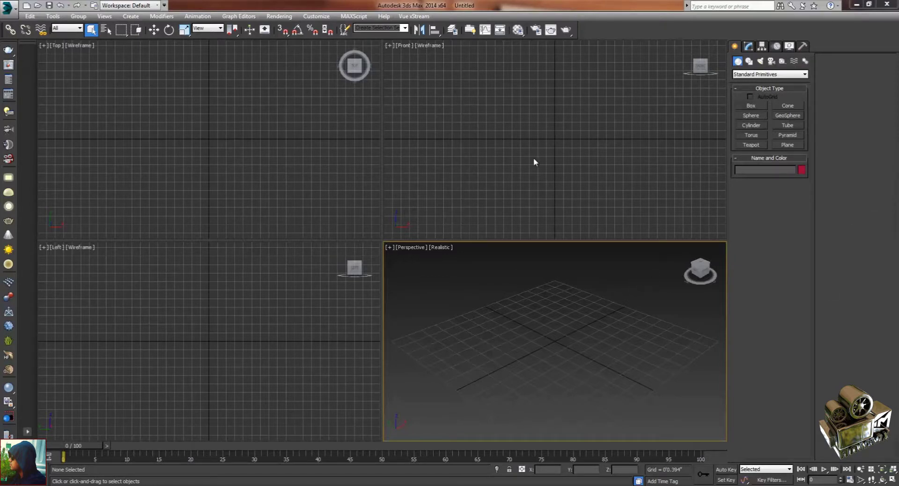
Step: Create a standard biped about 0'6.45" tall at the Top view's origin and maximize the Perspective view
{"action": "left_click", "coordinate": [793, 62]}
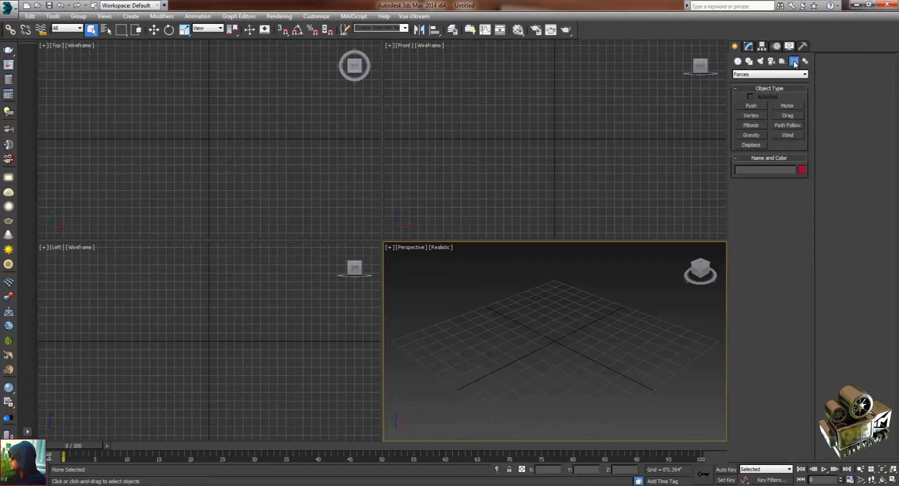
{"action": "left_click", "coordinate": [805, 61]}
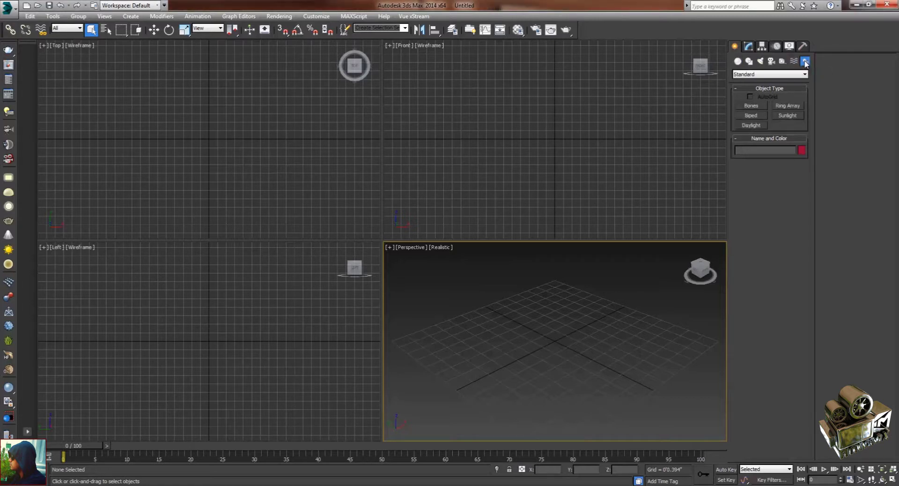
{"action": "left_click", "coordinate": [751, 116]}
{"action": "left_click_drag", "start_coordinate": [209, 140], "coordinate": [241, 2]}
{"action": "scroll", "coordinate": [590, 350], "scroll_direction": "down", "scroll_amount": 3}
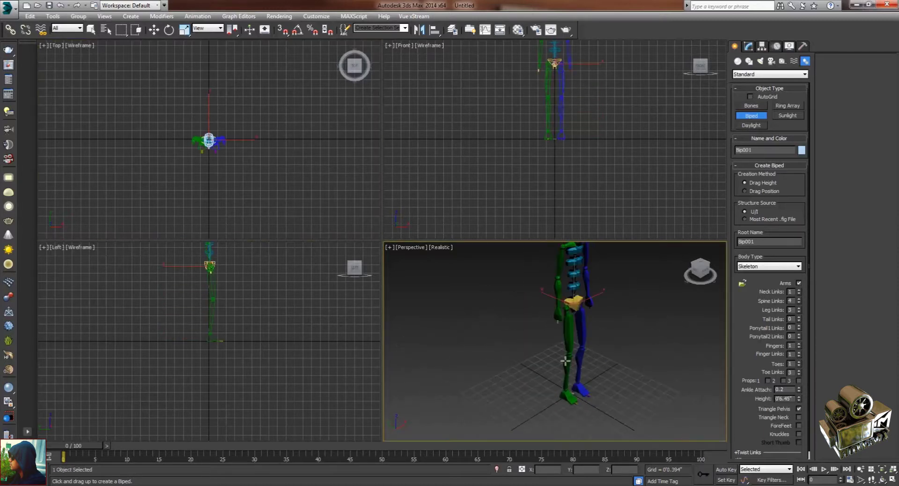
{"action": "key", "text": "alt+w"}
{"action": "scroll", "coordinate": [381, 280], "scroll_direction": "down", "scroll_amount": 4}
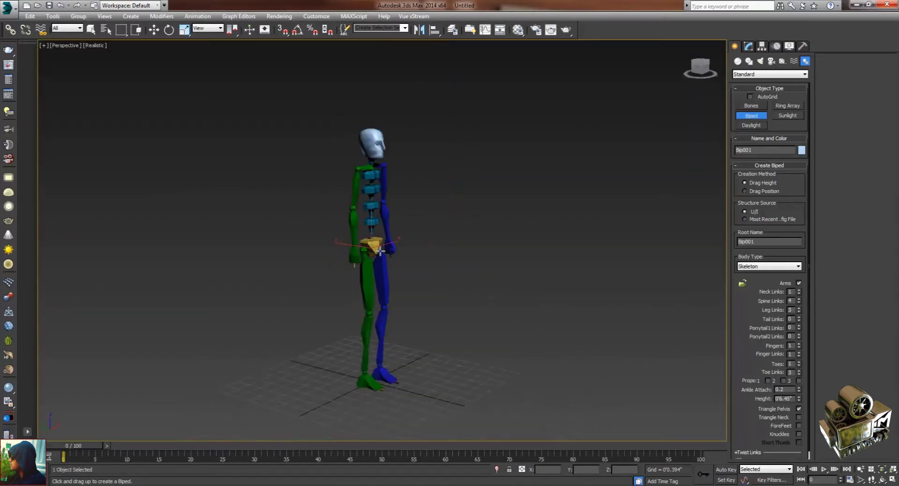
Step: Try moving the whole biped sideways by its centre of mass, and undo the move
{"action": "key", "text": "w"}
{"action": "left_click_drag", "start_coordinate": [384, 256], "coordinate": [420, 255]}
{"action": "key", "text": "ctrl+z"}
Step: Examine the centre-of-mass object inside the pelvis in wireframe, and set the Perspective view to Shaded display
{"action": "key", "text": "F3"}
{"action": "scroll", "coordinate": [347, 248], "scroll_direction": "up", "scroll_amount": 5}
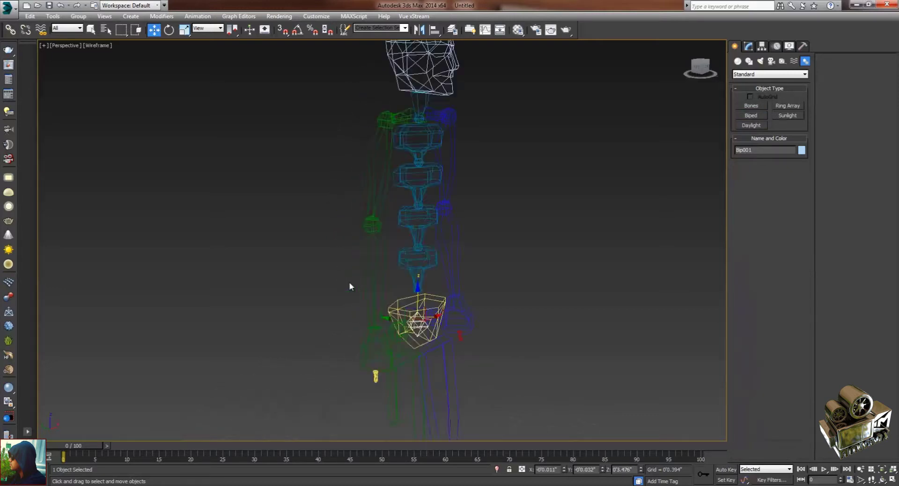
{"action": "middle_click_drag", "start_coordinate": [515, 323], "coordinate": [224, 286]}
{"action": "left_click", "coordinate": [307, 270]}
{"action": "left_click", "coordinate": [235, 242]}
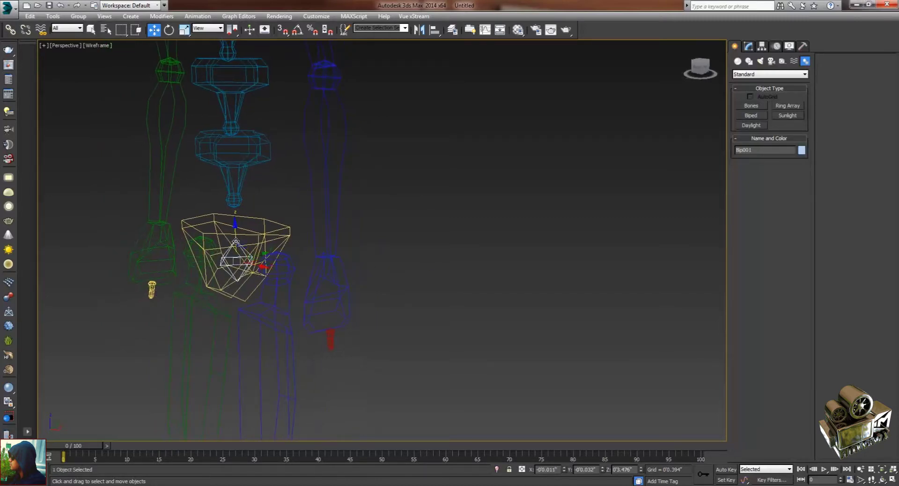
{"action": "middle_click_drag", "start_coordinate": [236, 225], "coordinate": [321, 259], "text": "alt"}
{"action": "scroll", "coordinate": [321, 259], "scroll_direction": "down", "scroll_amount": 7}
{"action": "middle_click_drag", "start_coordinate": [317, 227], "coordinate": [387, 198]}
{"action": "scroll", "coordinate": [400, 233], "scroll_direction": "up", "scroll_amount": 3}
{"action": "scroll", "coordinate": [387, 198], "scroll_direction": "down", "scroll_amount": 3}
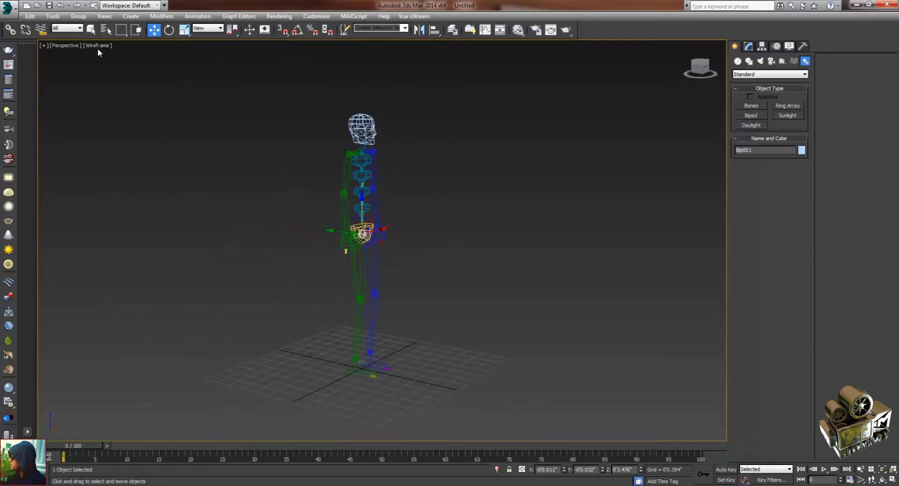
{"action": "left_click", "coordinate": [98, 46]}
{"action": "left_click", "coordinate": [122, 66]}
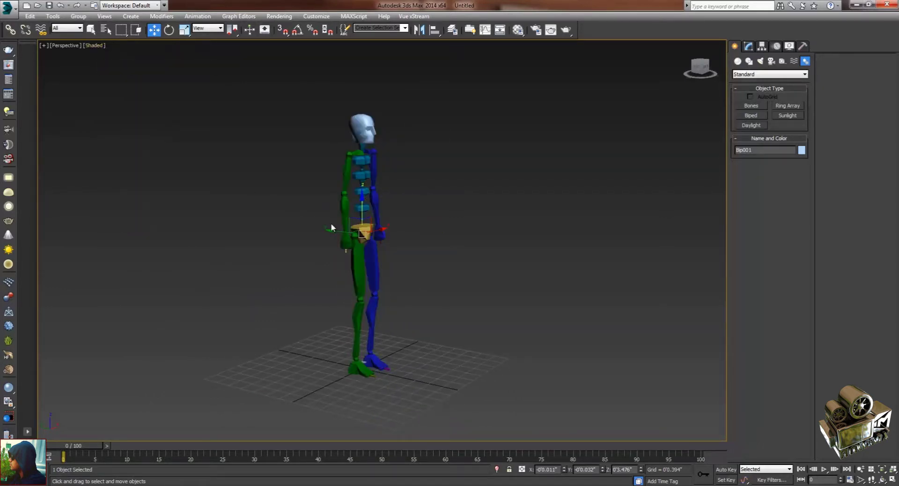
Step: Try rotating the biped's right and left upper arms at the shoulders, and undo the rotation
{"action": "scroll", "coordinate": [334, 227], "scroll_direction": "up", "scroll_amount": 3}
{"action": "left_click", "coordinate": [365, 135]}
{"action": "middle_click_drag", "start_coordinate": [393, 191], "coordinate": [351, 191], "text": "alt"}
{"action": "left_click", "coordinate": [168, 30]}
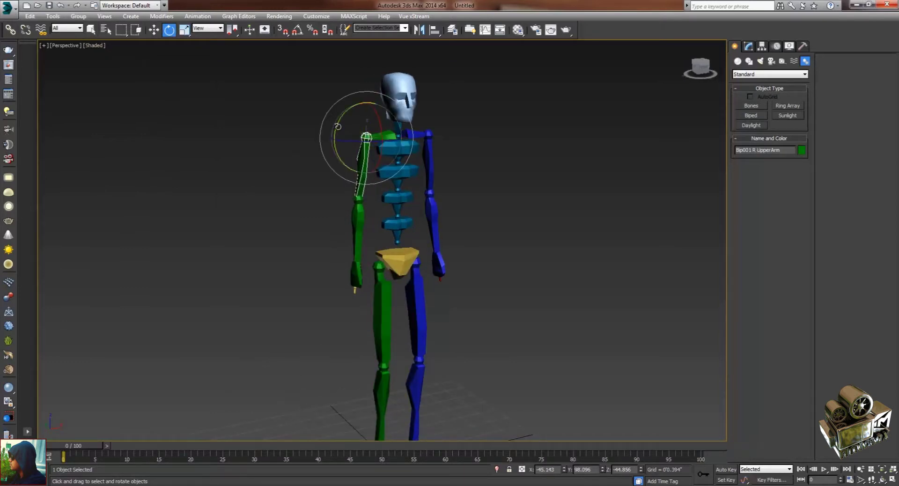
{"action": "left_click_drag", "start_coordinate": [330, 125], "coordinate": [397, 110]}
{"action": "left_click", "coordinate": [430, 136]}
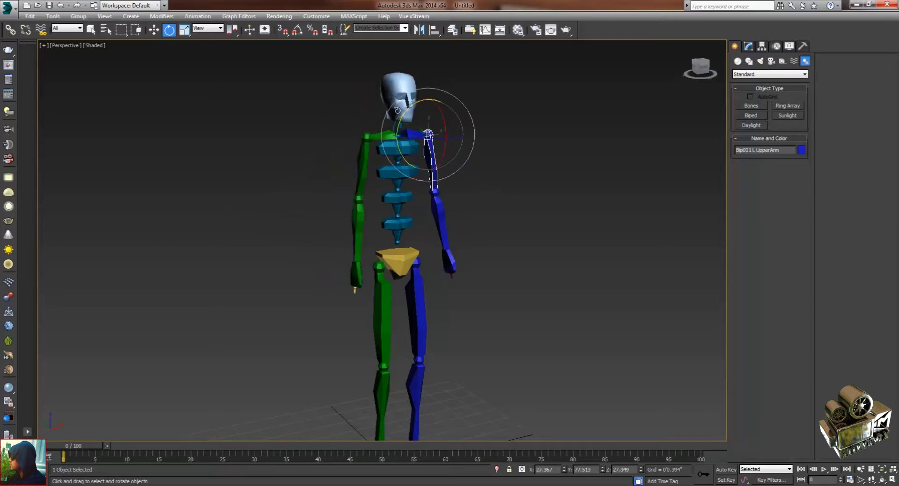
{"action": "key", "text": "ctrl+z"}
Step: Try rotating the right forearm at the elbow and the right hand at the wrist
{"action": "left_click", "coordinate": [359, 200]}
{"action": "mouse_move", "coordinate": [370, 196]}
{"action": "left_mouse_down"}
{"action": "mouse_move", "coordinate": [368, 156]}
{"action": "mouse_move", "coordinate": [367, 201]}
{"action": "left_mouse_up"}
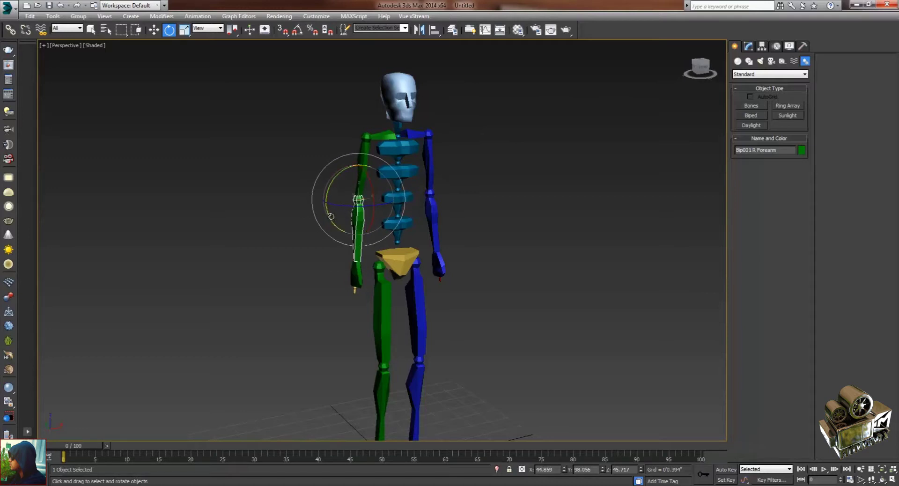
{"action": "left_click", "coordinate": [365, 297]}
{"action": "middle_click_drag", "start_coordinate": [365, 297], "coordinate": [413, 295], "text": "alt"}
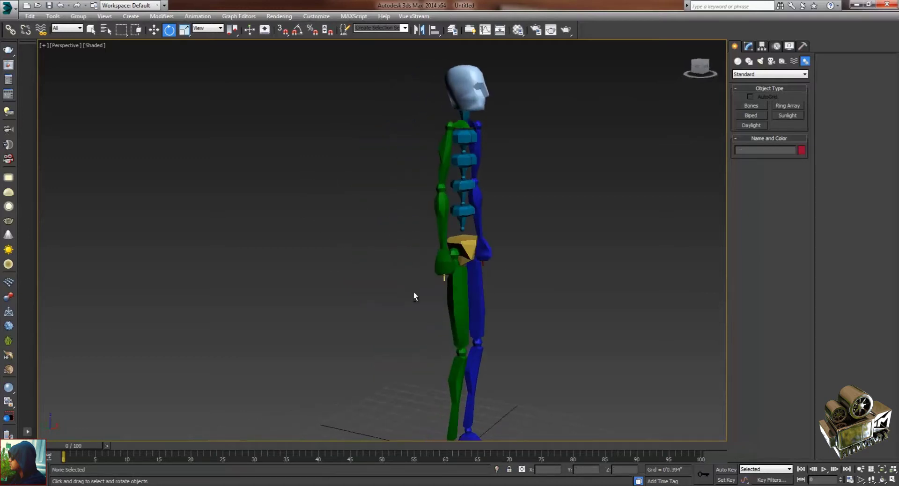
{"action": "left_click", "coordinate": [443, 265]}
{"action": "mouse_move", "coordinate": [427, 245]}
{"action": "left_mouse_down"}
{"action": "mouse_move", "coordinate": [429, 222]}
{"action": "mouse_move", "coordinate": [427, 229]}
{"action": "left_mouse_up"}
{"action": "key", "text": "alt+w"}
{"action": "key", "text": "alt+w"}
{"action": "middle_click_drag", "start_coordinate": [527, 345], "coordinate": [414, 248]}
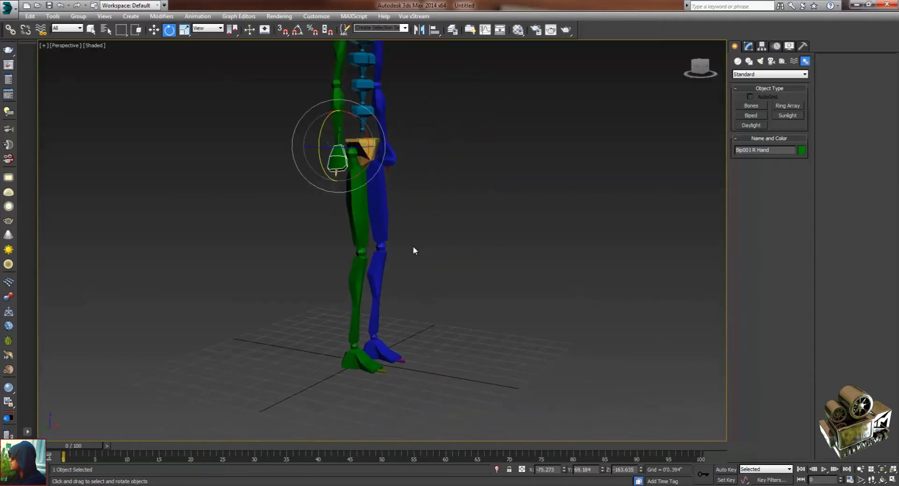
Step: Try bending the right and left knees by moving each calf, and undo both moves
{"action": "scroll", "coordinate": [414, 253], "scroll_direction": "up", "scroll_amount": 2}
{"action": "left_click", "coordinate": [368, 256]}
{"action": "key", "text": "w"}
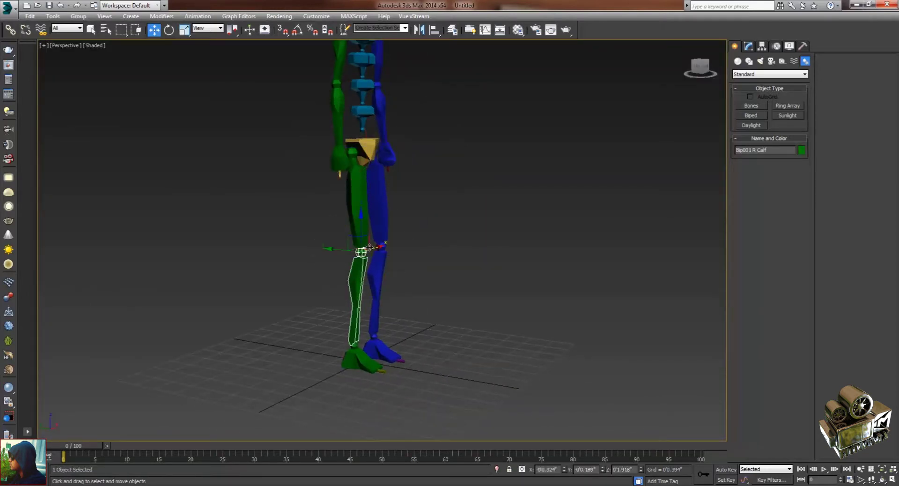
{"action": "mouse_move", "coordinate": [363, 231]}
{"action": "left_mouse_down"}
{"action": "mouse_move", "coordinate": [423, 195]}
{"action": "mouse_move", "coordinate": [377, 229]}
{"action": "left_mouse_up"}
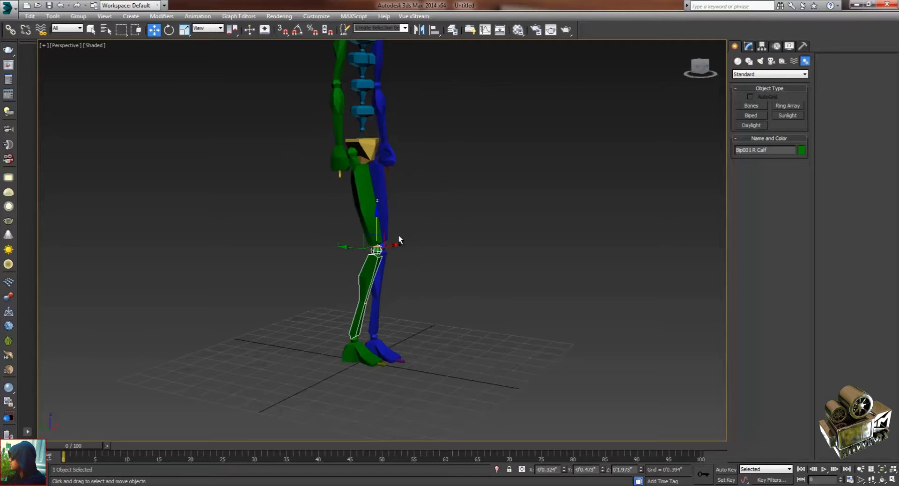
{"action": "key", "text": "ctrl+z"}
{"action": "middle_click_drag", "start_coordinate": [421, 305], "coordinate": [358, 312], "text": "alt"}
{"action": "left_click", "coordinate": [357, 283]}
{"action": "mouse_move", "coordinate": [357, 261]}
{"action": "left_mouse_down"}
{"action": "mouse_move", "coordinate": [359, 241]}
{"action": "mouse_move", "coordinate": [357, 250]}
{"action": "mouse_move", "coordinate": [348, 238]}
{"action": "mouse_move", "coordinate": [354, 252]}
{"action": "left_mouse_up"}
{"action": "key", "text": "ctrl+z"}
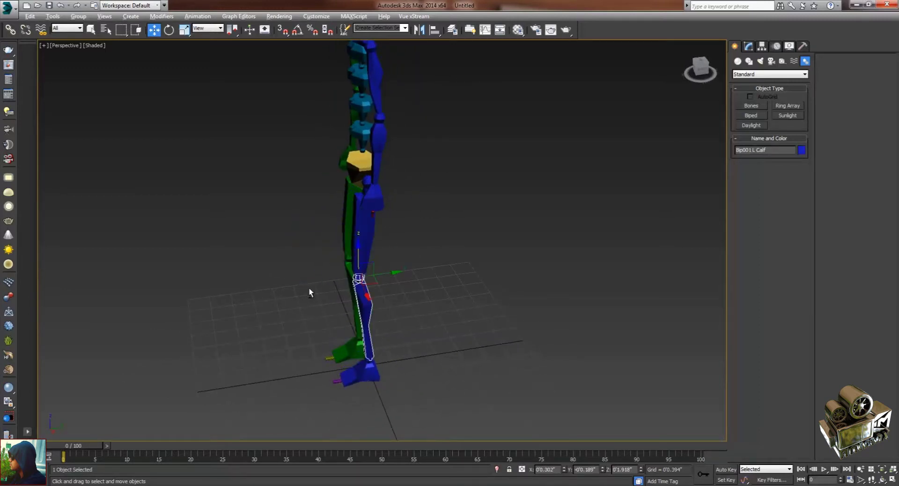
Step: Select the biped's pelvis, turn on Figure mode and open the biped's structure settings
{"action": "middle_click_drag", "start_coordinate": [309, 291], "coordinate": [369, 207], "text": "alt"}
{"action": "scroll", "coordinate": [369, 207], "scroll_direction": "down", "scroll_amount": 5}
{"action": "middle_click_drag", "start_coordinate": [385, 250], "coordinate": [418, 258], "text": "alt"}
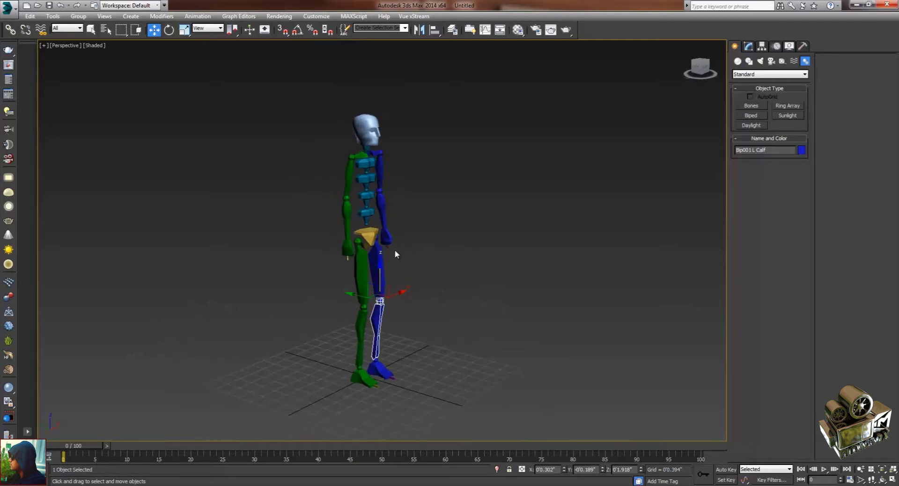
{"action": "left_click", "coordinate": [370, 240]}
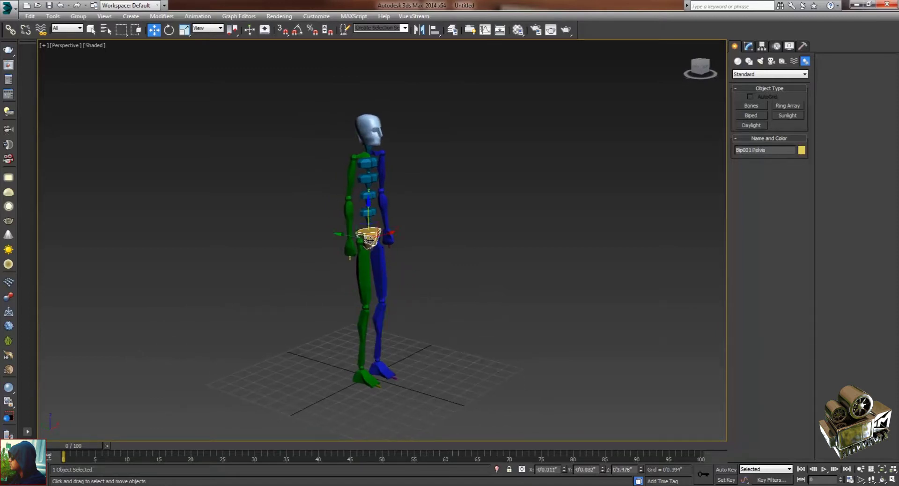
{"action": "left_click", "coordinate": [777, 48]}
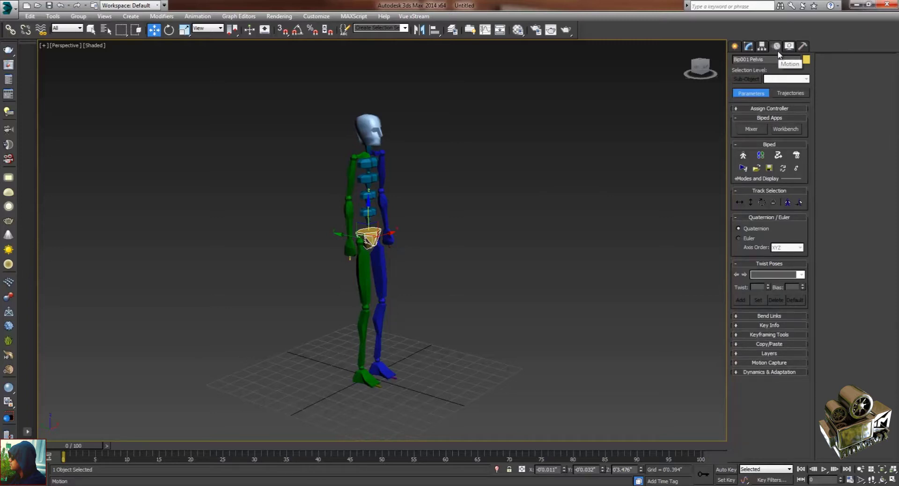
{"action": "middle_click_drag", "start_coordinate": [458, 181], "coordinate": [466, 178]}
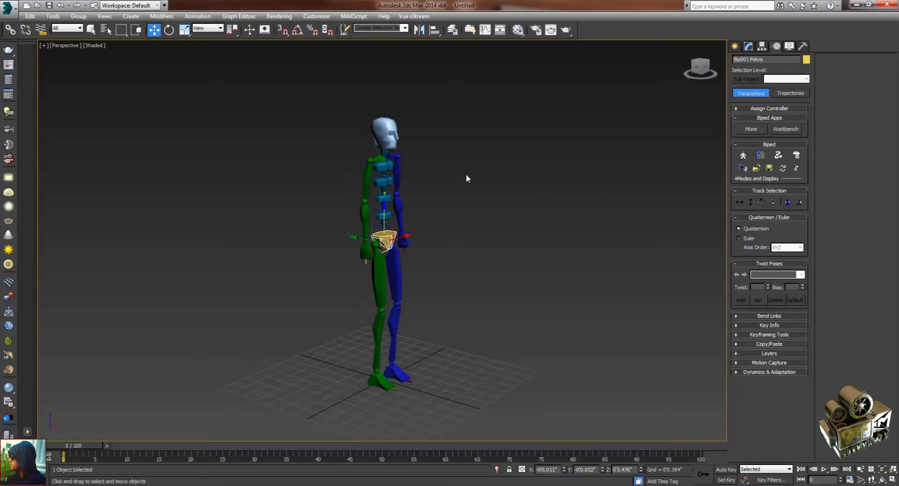
{"action": "left_click", "coordinate": [743, 156]}
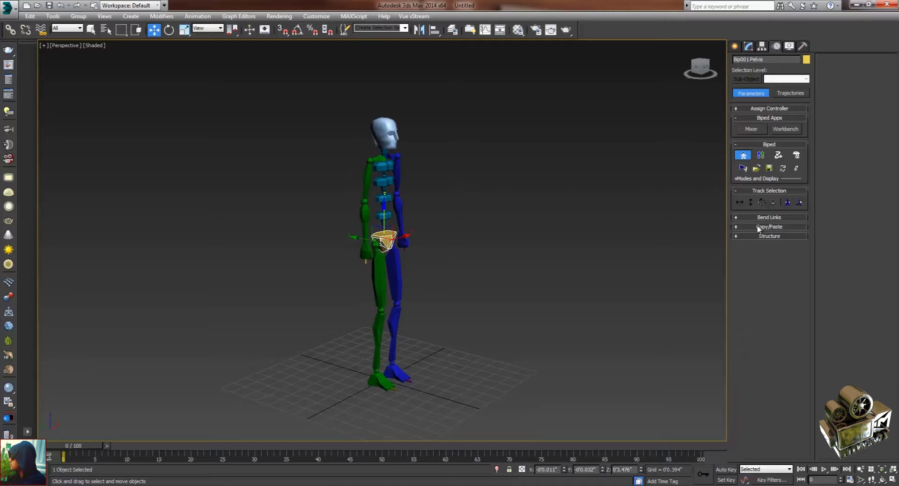
{"action": "left_click", "coordinate": [746, 238]}
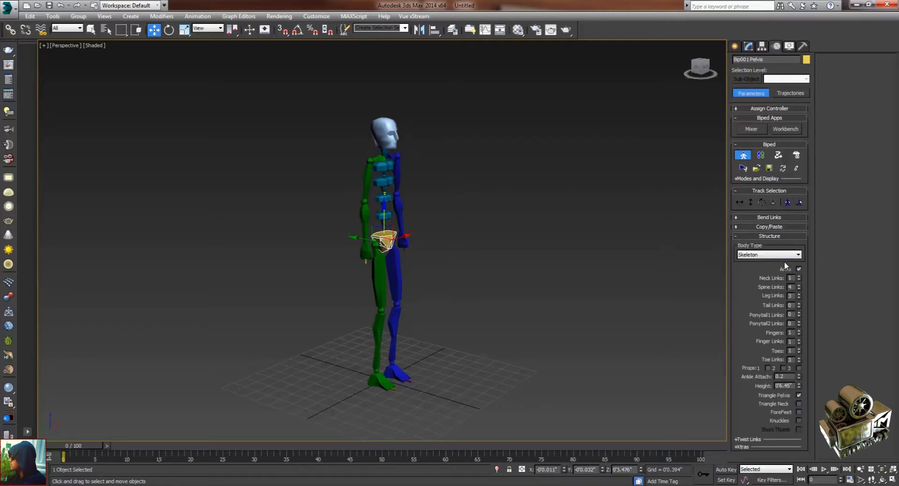
Step: Set the biped's body type to Male and view the figure from another angle
{"action": "left_click", "coordinate": [759, 257]}
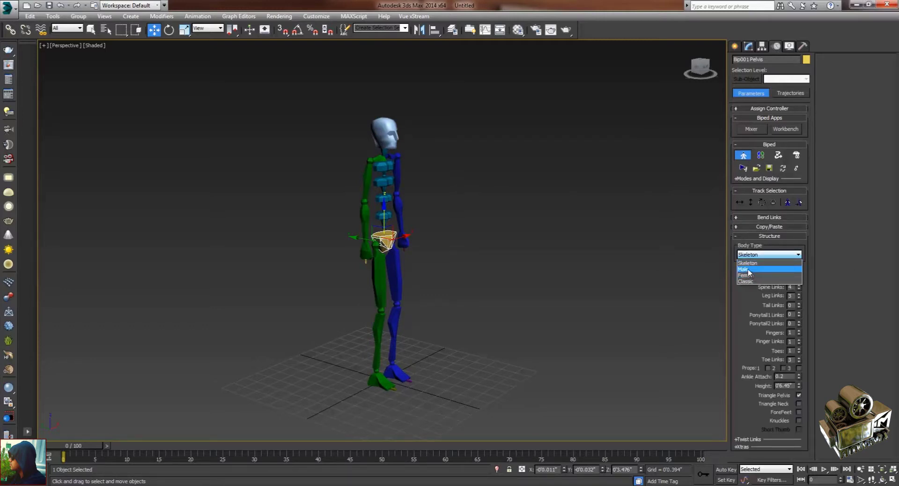
{"action": "left_click", "coordinate": [751, 267]}
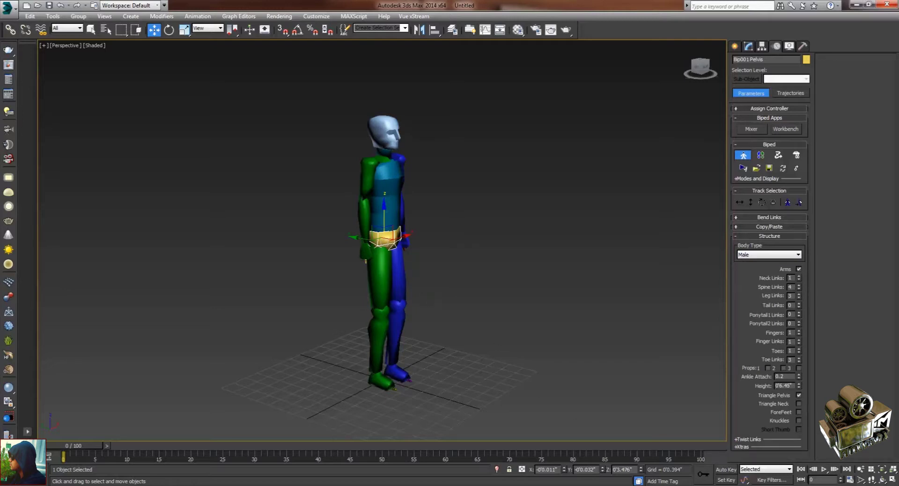
{"action": "left_click", "coordinate": [881, 479]}
{"action": "left_click_drag", "start_coordinate": [420, 252], "coordinate": [398, 249]}
{"action": "key", "text": "w"}
Step: Set the biped's body type to Female and inspect the torso up close from several angles
{"action": "left_click", "coordinate": [767, 257]}
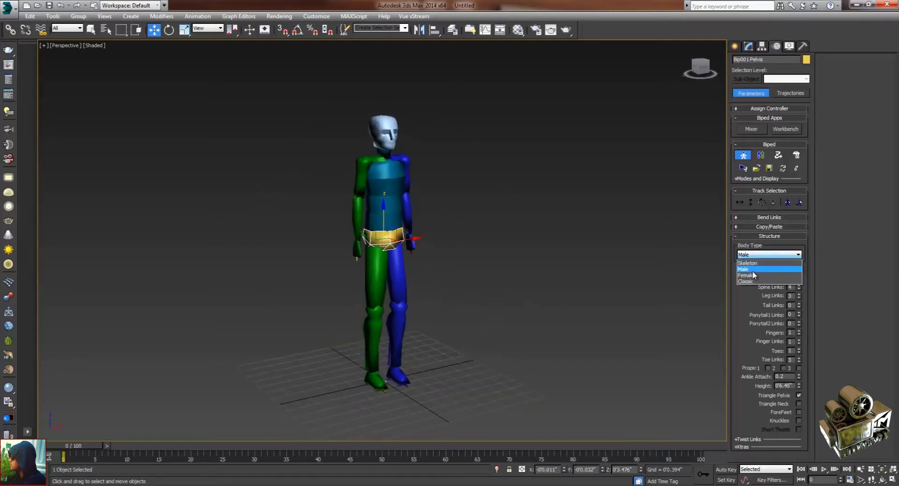
{"action": "left_click", "coordinate": [752, 274]}
{"action": "middle_click_drag", "start_coordinate": [385, 224], "coordinate": [394, 250]}
{"action": "scroll", "coordinate": [393, 249], "scroll_direction": "up", "scroll_amount": 5}
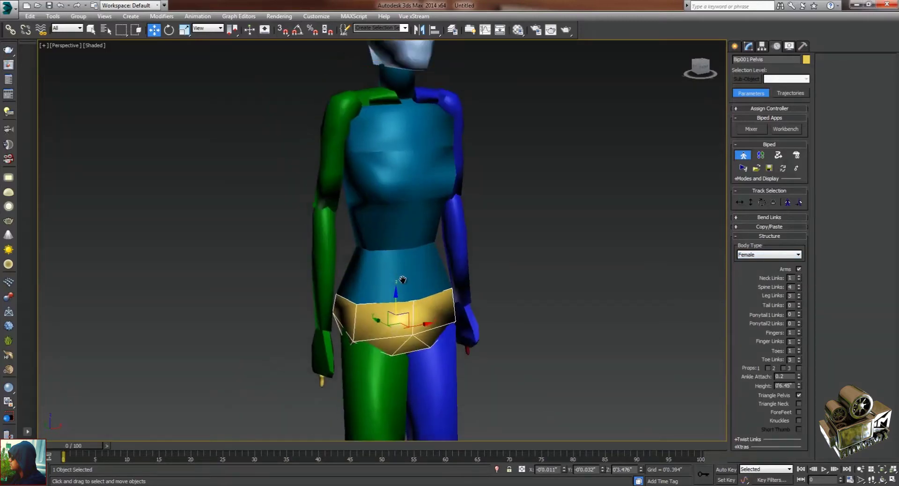
{"action": "left_click", "coordinate": [882, 480]}
{"action": "left_click_drag", "start_coordinate": [457, 285], "coordinate": [438, 281]}
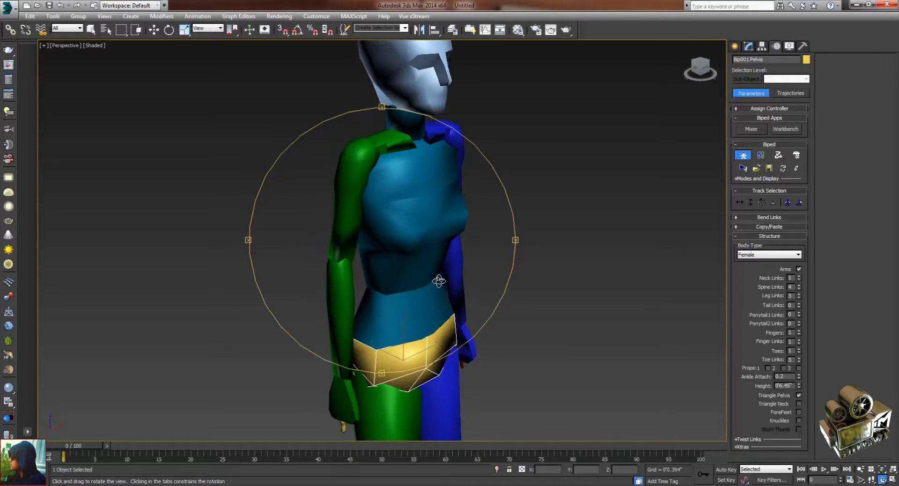
{"action": "scroll", "coordinate": [389, 281], "scroll_direction": "down", "scroll_amount": 5}
{"action": "middle_click_drag", "start_coordinate": [401, 284], "coordinate": [371, 229]}
{"action": "scroll", "coordinate": [371, 228], "scroll_direction": "up", "scroll_amount": 3}
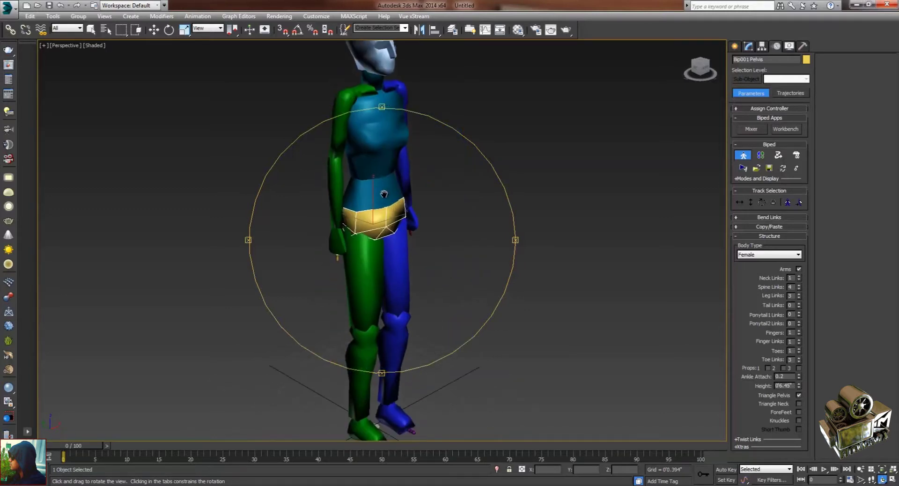
Step: Set the biped's body type to Classic and view the whole figure
{"action": "left_click", "coordinate": [769, 254]}
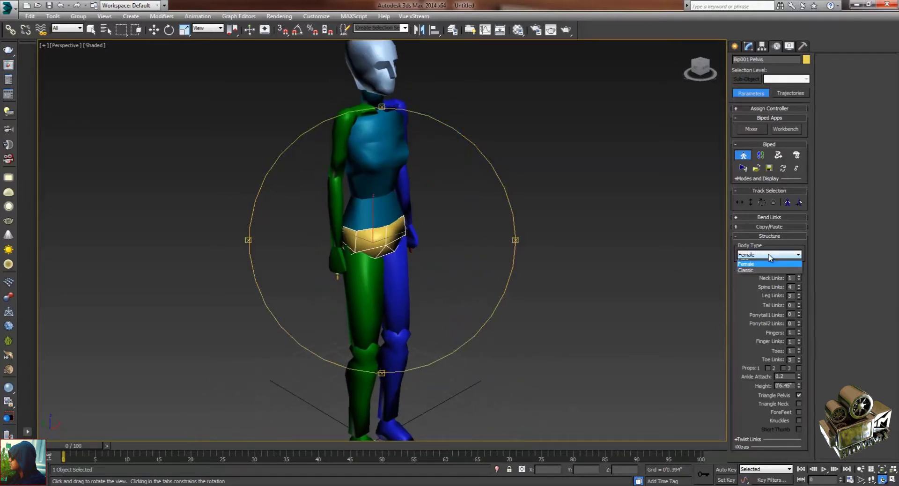
{"action": "left_click", "coordinate": [754, 284]}
{"action": "right_click", "coordinate": [410, 241]}
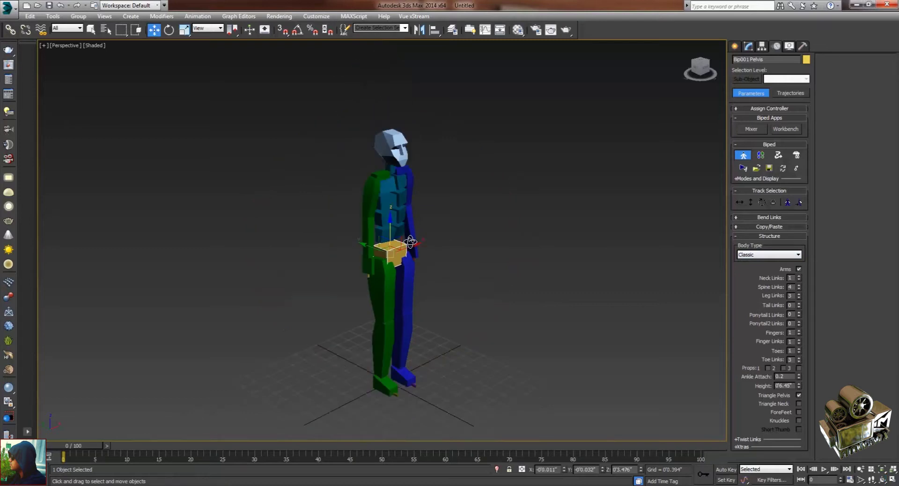
{"action": "middle_click_drag", "start_coordinate": [483, 268], "coordinate": [446, 258]}
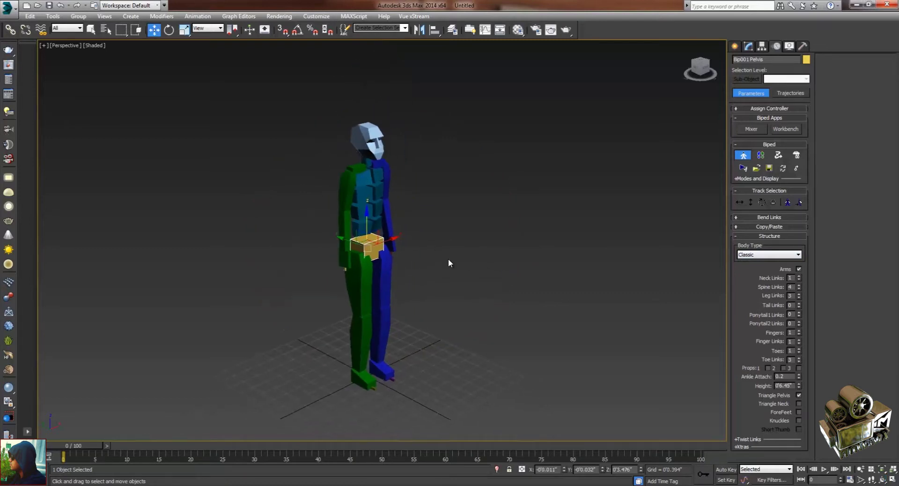
Step: Set the biped's body type back to Skeleton
{"action": "left_click", "coordinate": [754, 255]}
{"action": "left_click", "coordinate": [752, 264]}
{"action": "middle_click_drag", "start_coordinate": [409, 301], "coordinate": [534, 287], "text": "alt"}
Step: Select the biped's right hand and set the number of fingers to 5
{"action": "scroll", "coordinate": [436, 282], "scroll_direction": "up", "scroll_amount": 4}
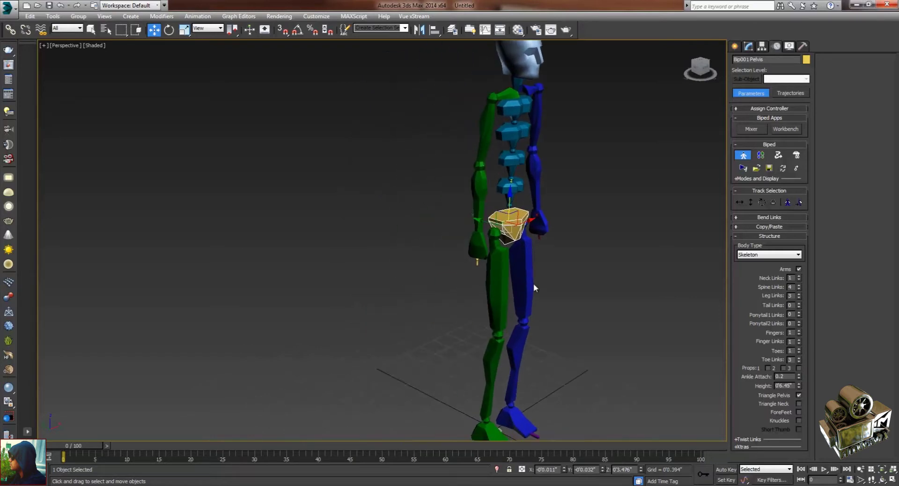
{"action": "scroll", "coordinate": [491, 280], "scroll_direction": "up", "scroll_amount": 4}
{"action": "left_click", "coordinate": [382, 219]}
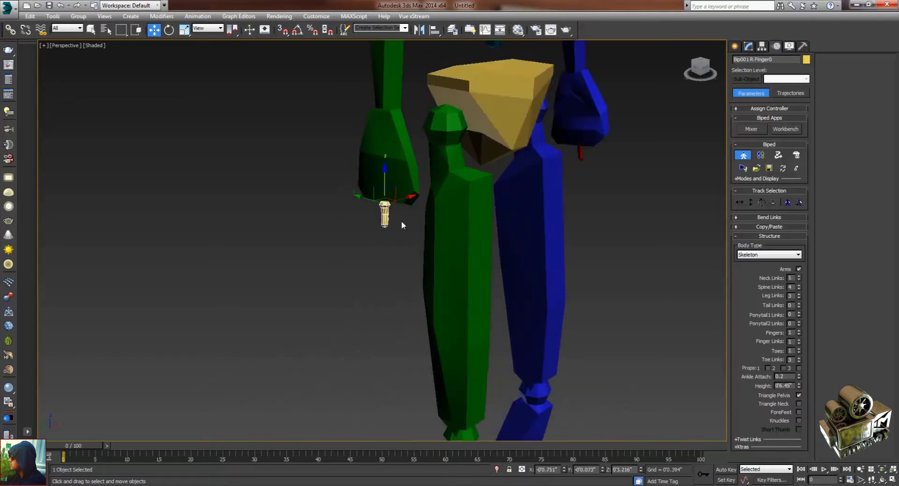
{"action": "left_click", "coordinate": [354, 337]}
{"action": "left_click", "coordinate": [382, 185]}
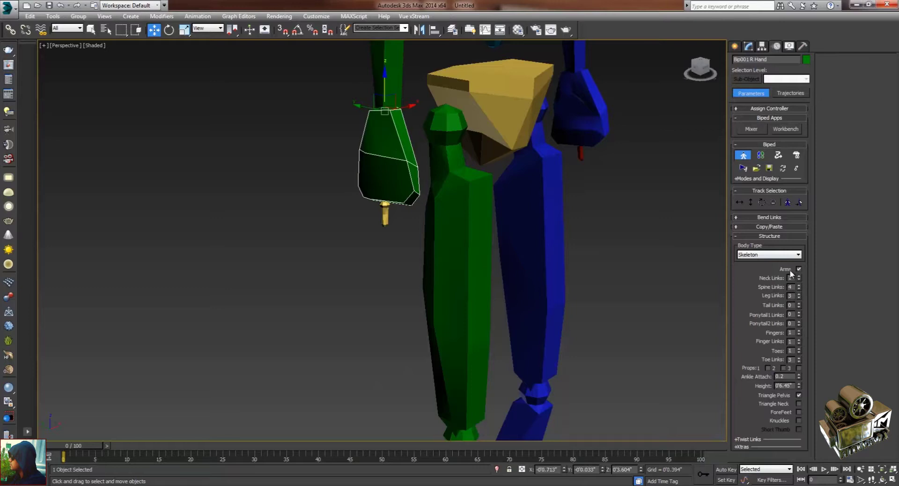
{"action": "left_click", "coordinate": [799, 332]}
{"action": "left_click", "coordinate": [799, 331]}
{"action": "left_click", "coordinate": [799, 332]}
{"action": "left_click", "coordinate": [799, 331]}
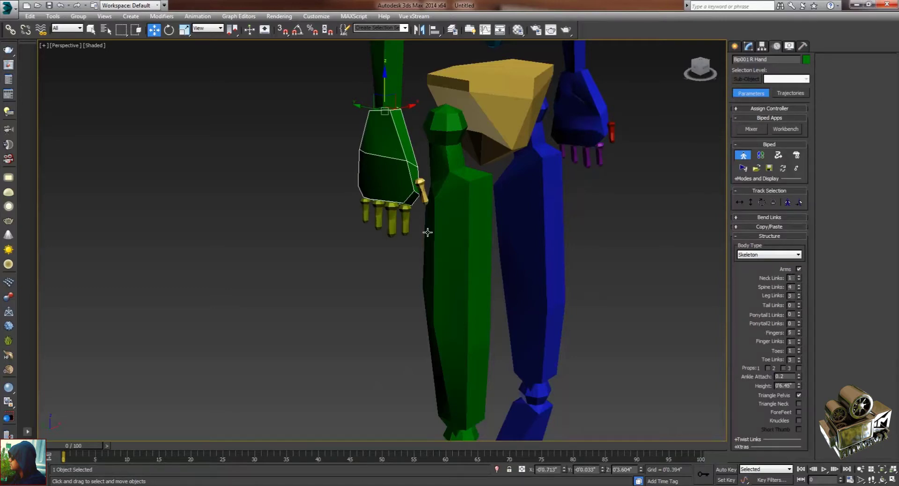
Step: Set the number of finger links on the biped's hands to 3
{"action": "left_click", "coordinate": [799, 341]}
{"action": "left_click", "coordinate": [798, 341]}
{"action": "middle_click_drag", "start_coordinate": [503, 288], "coordinate": [410, 256]}
{"action": "scroll", "coordinate": [410, 256], "scroll_direction": "down", "scroll_amount": 3}
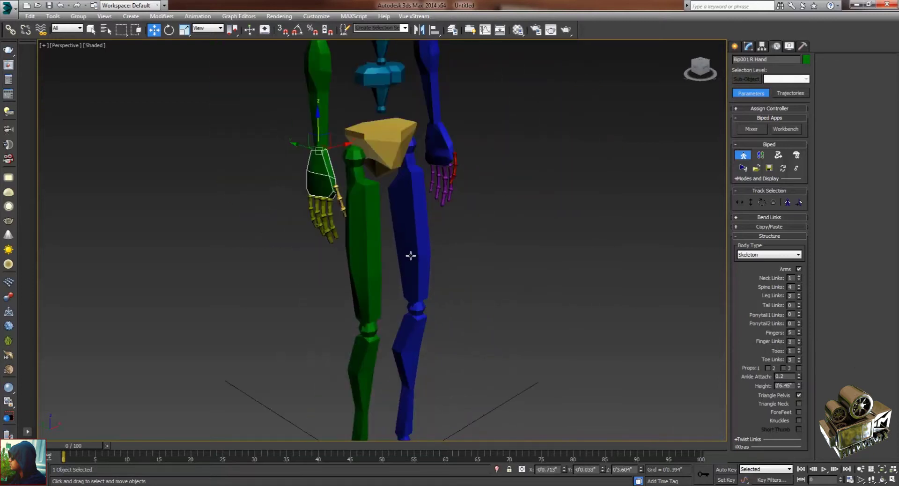
Step: Select the biped's right toe and set the number of toes to 5
{"action": "middle_click_drag", "start_coordinate": [413, 302], "coordinate": [412, 208]}
{"action": "middle_click_drag", "start_coordinate": [412, 318], "coordinate": [414, 227]}
{"action": "scroll", "coordinate": [413, 234], "scroll_direction": "up", "scroll_amount": 3}
{"action": "left_click", "coordinate": [407, 362]}
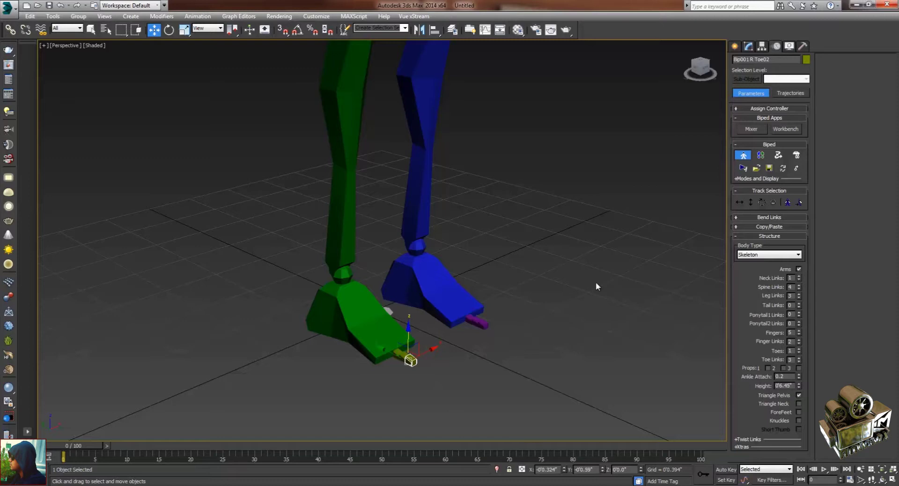
{"action": "scroll", "coordinate": [587, 309], "scroll_direction": "down", "scroll_amount": 5}
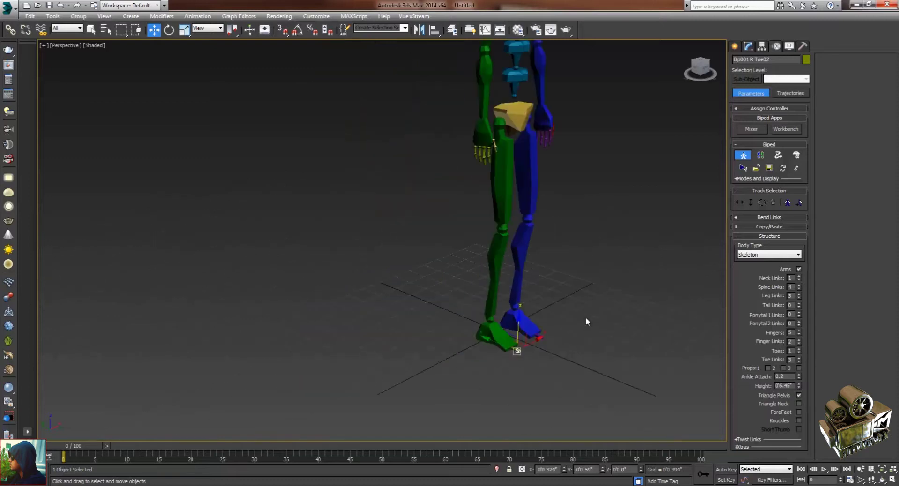
{"action": "left_click", "coordinate": [799, 350]}
{"action": "scroll", "coordinate": [530, 310], "scroll_direction": "up", "scroll_amount": 6}
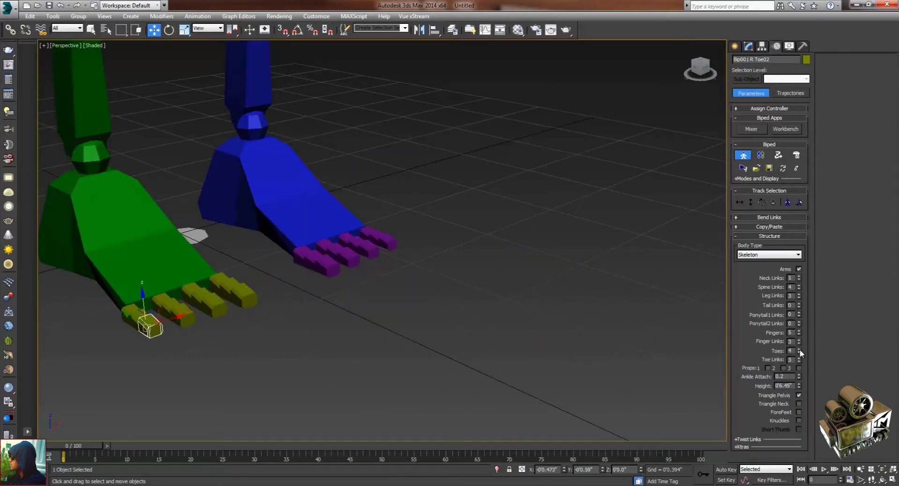
{"action": "left_click", "coordinate": [799, 349]}
{"action": "scroll", "coordinate": [353, 343], "scroll_direction": "down", "scroll_amount": 5}
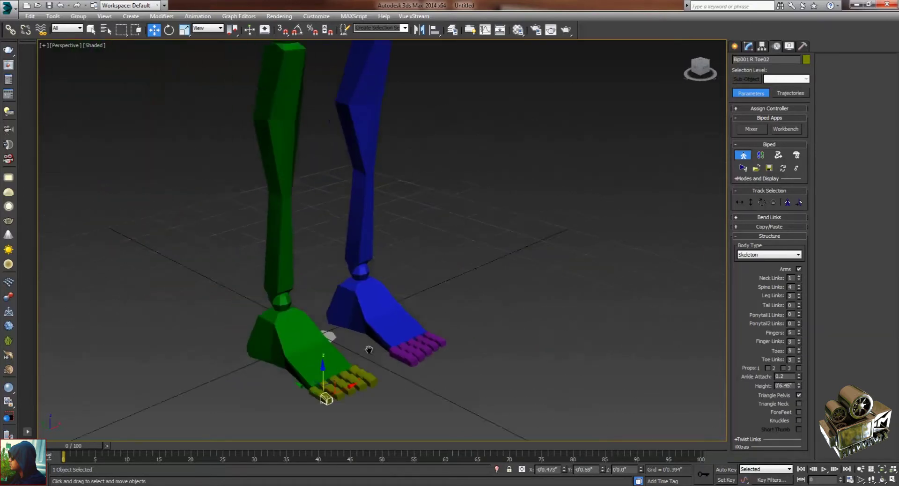
Step: Look over the whole figure, select the biped's pelvis, and switch from Figure mode to Footstep mode
{"action": "left_click", "coordinate": [466, 305]}
{"action": "scroll", "coordinate": [399, 289], "scroll_direction": "down", "scroll_amount": 3}
{"action": "middle_click_drag", "start_coordinate": [417, 245], "coordinate": [420, 316]}
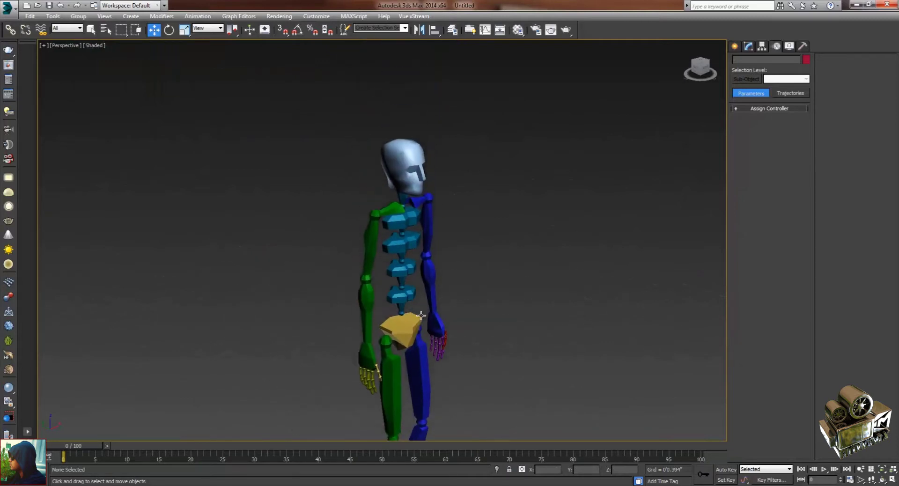
{"action": "scroll", "coordinate": [421, 315], "scroll_direction": "up", "scroll_amount": 3}
{"action": "middle_click_drag", "start_coordinate": [418, 356], "coordinate": [411, 256]}
{"action": "scroll", "coordinate": [411, 257], "scroll_direction": "down", "scroll_amount": 3}
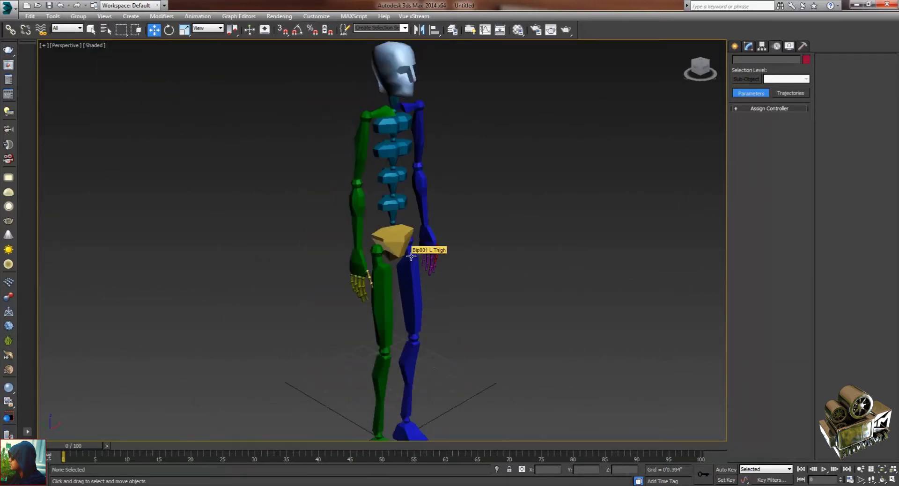
{"action": "left_click", "coordinate": [395, 244]}
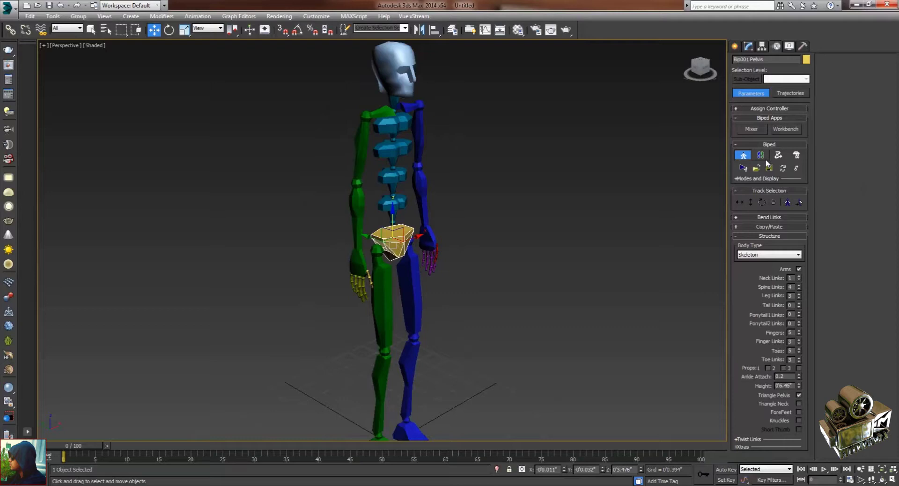
{"action": "scroll", "coordinate": [438, 182], "scroll_direction": "down", "scroll_amount": 3}
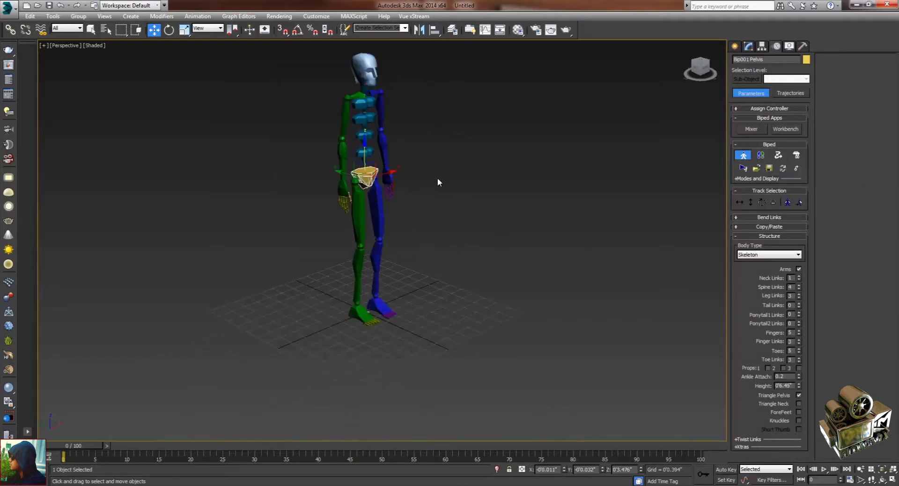
{"action": "left_click", "coordinate": [759, 159]}
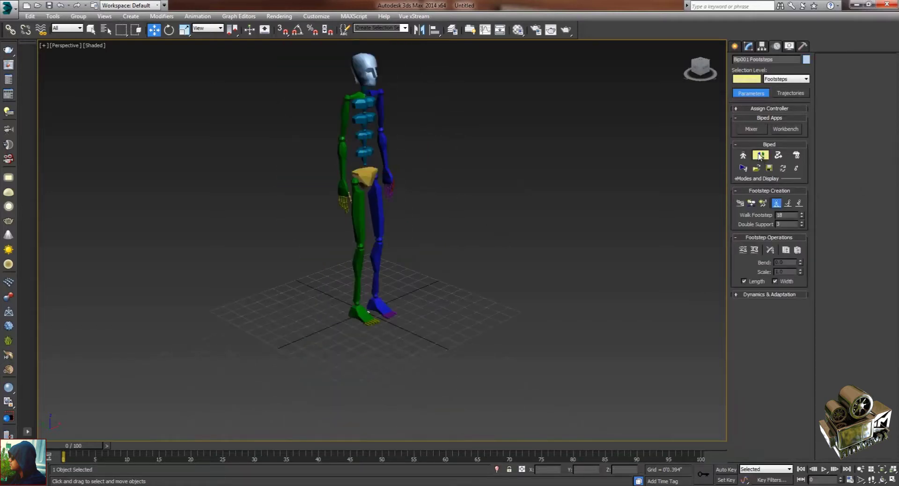
Step: Create a series of 10 walk footsteps for the biped with Create Multiple Footsteps, keeping the default stride and timing
{"action": "left_click", "coordinate": [750, 203]}
{"action": "left_click", "coordinate": [762, 203]}
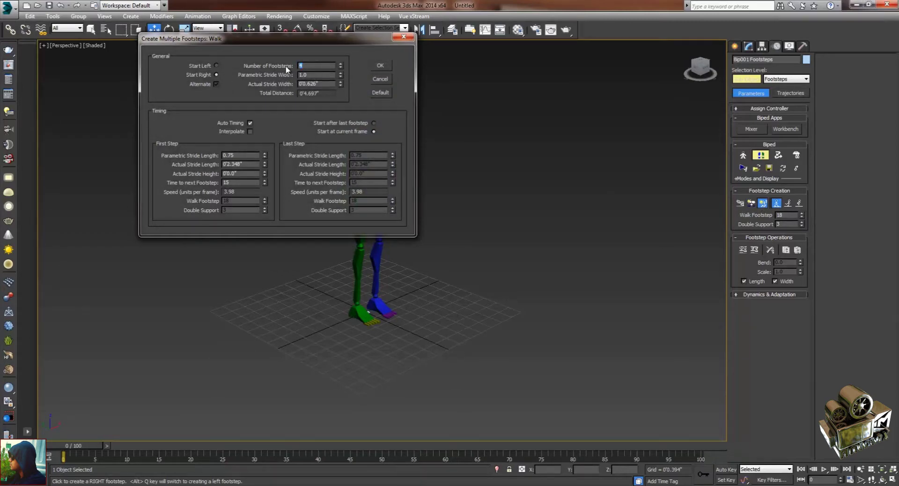
{"action": "left_click", "coordinate": [381, 66]}
{"action": "middle_click_drag", "start_coordinate": [436, 245], "coordinate": [321, 147]}
{"action": "scroll", "coordinate": [320, 187], "scroll_direction": "down", "scroll_amount": 4}
{"action": "scroll", "coordinate": [317, 241], "scroll_direction": "up", "scroll_amount": 3}
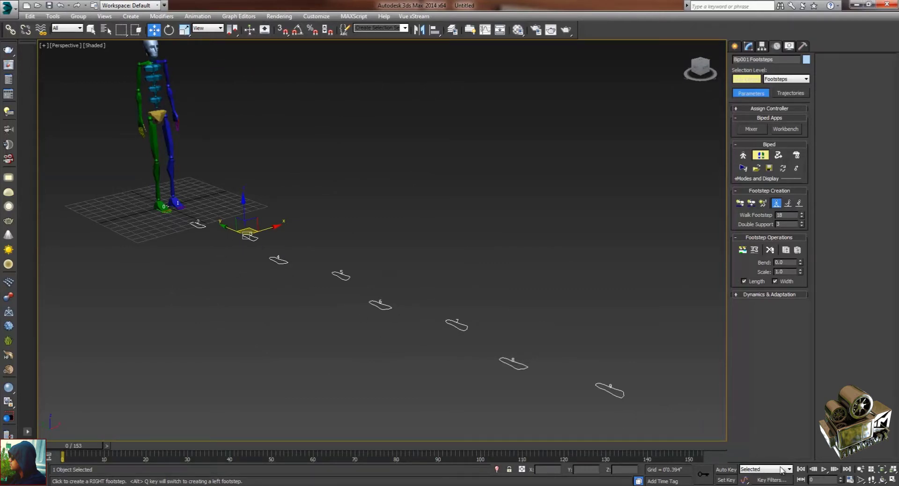
Step: View the footstep trail from a lower angle and create keys for the inactive footsteps
{"action": "left_click", "coordinate": [882, 480]}
{"action": "left_click_drag", "start_coordinate": [360, 238], "coordinate": [371, 228]}
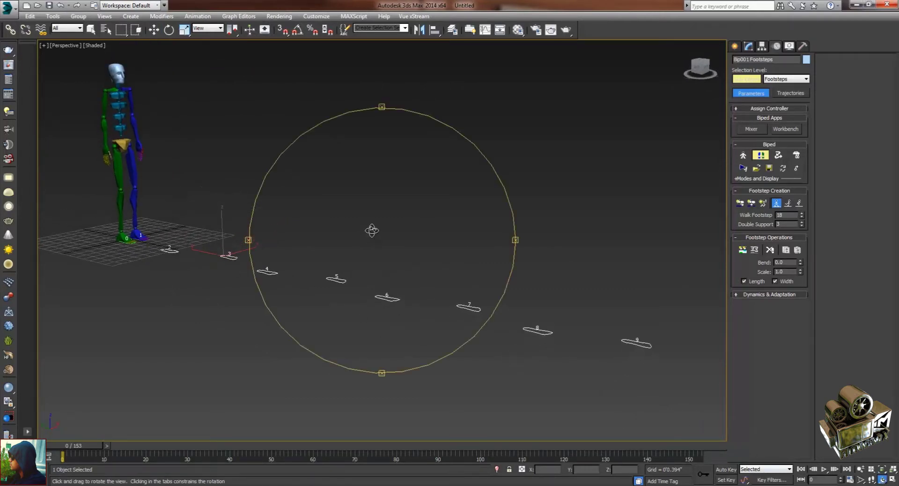
{"action": "right_click", "coordinate": [532, 364]}
{"action": "left_click_drag", "start_coordinate": [95, 445], "coordinate": [63, 452]}
{"action": "key", "text": "w"}
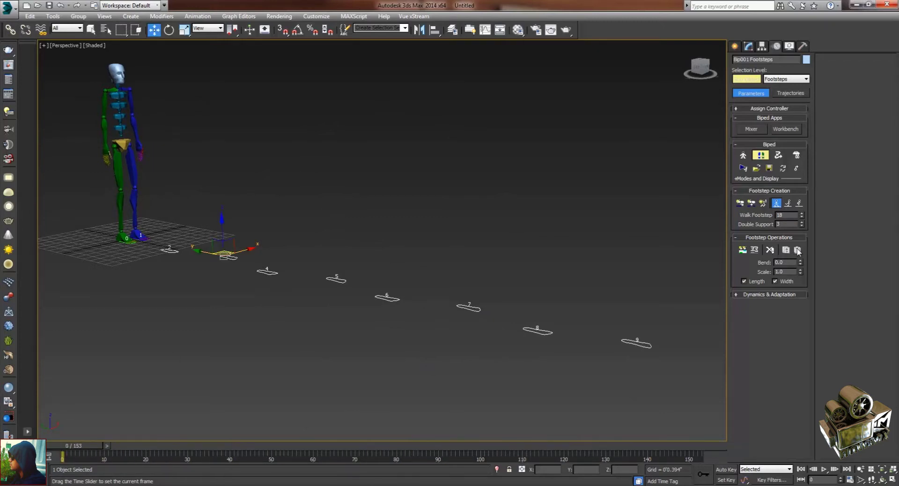
{"action": "left_click", "coordinate": [743, 250]}
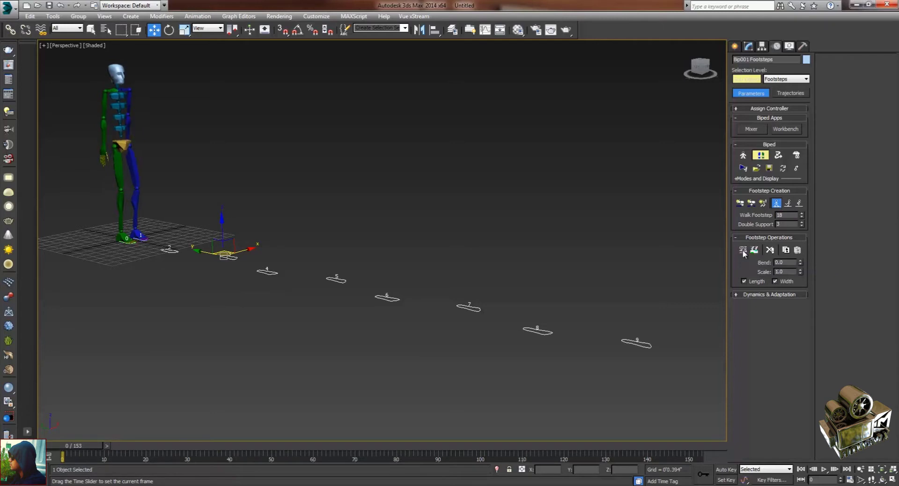
Step: Play the walk animation and examine the biped's movement along the footsteps from different angles
{"action": "middle_click_drag", "start_coordinate": [444, 219], "coordinate": [443, 238]}
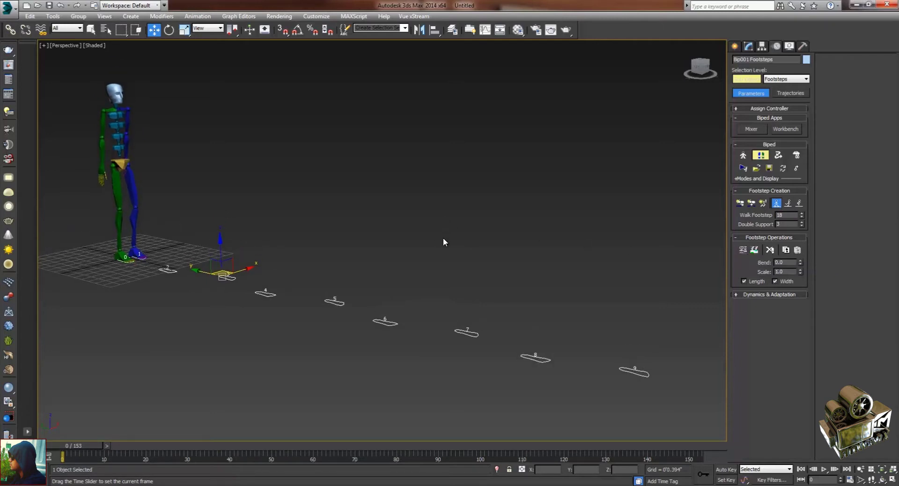
{"action": "left_click", "coordinate": [823, 469]}
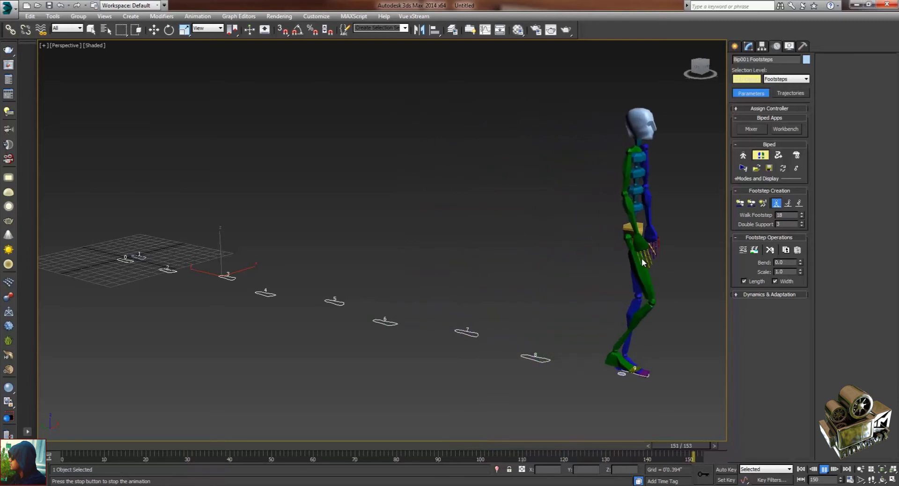
{"action": "middle_click_drag", "start_coordinate": [557, 260], "coordinate": [449, 255], "text": "alt"}
{"action": "middle_click_drag", "start_coordinate": [375, 260], "coordinate": [401, 266], "text": "alt"}
{"action": "scroll", "coordinate": [414, 280], "scroll_direction": "up", "scroll_amount": 3}
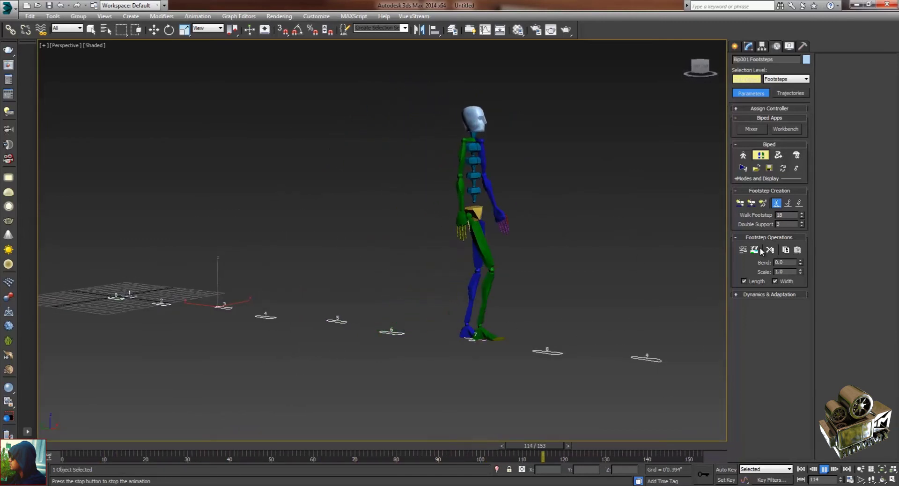